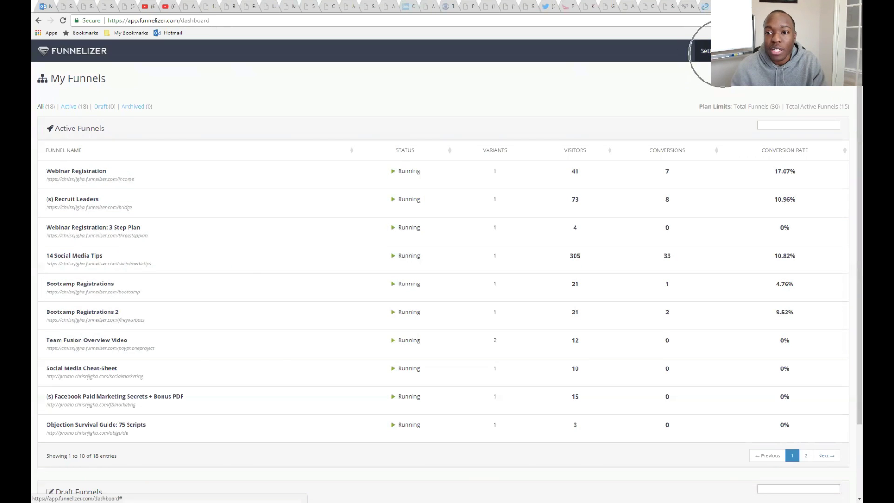
Step: Open Funnelizer's media library from the account settings menu and show the Videos list
click(704, 50)
click(692, 91)
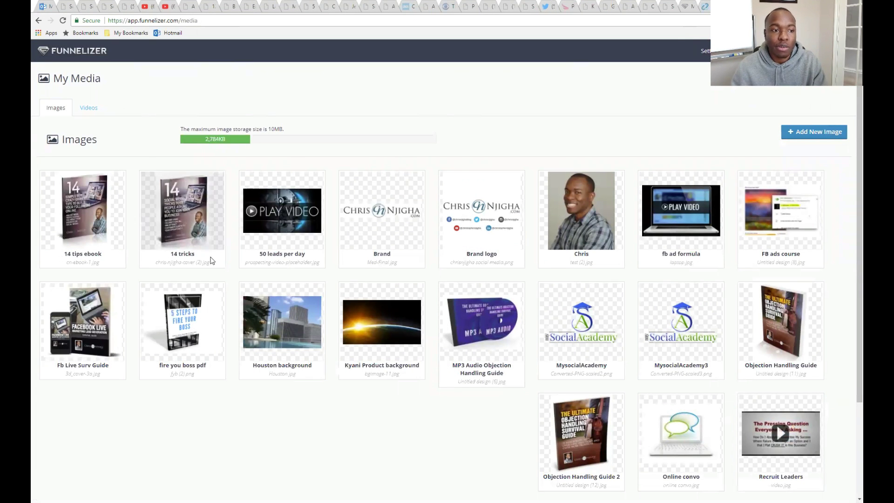
click(89, 114)
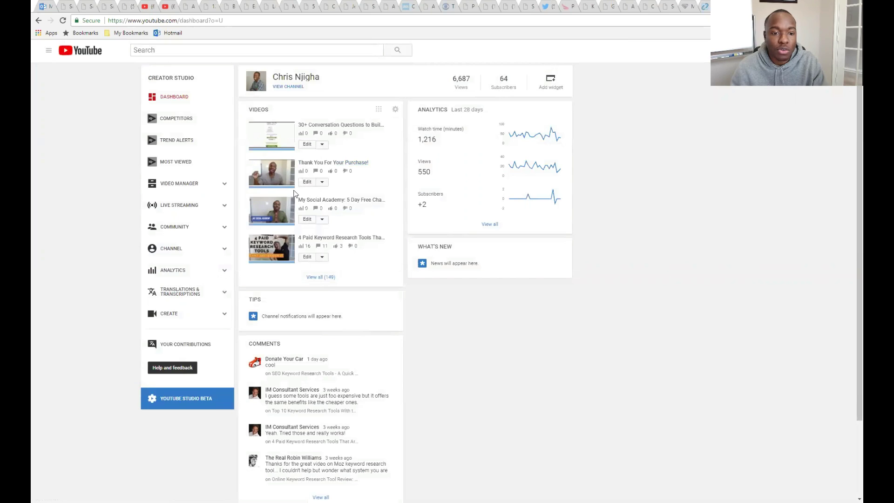
Step: Copy the short link of 'Thank You For Your Purchase!' from Info & Settings, then return to Funnelizer
click(323, 183)
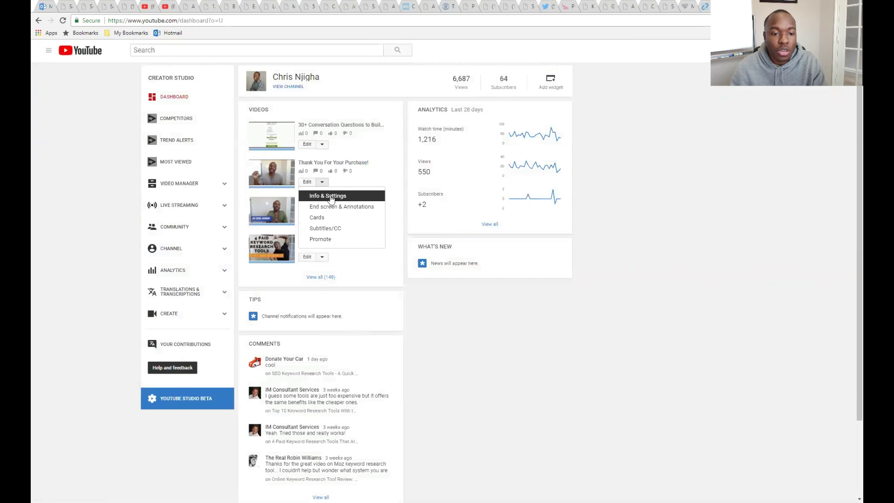
click(329, 196)
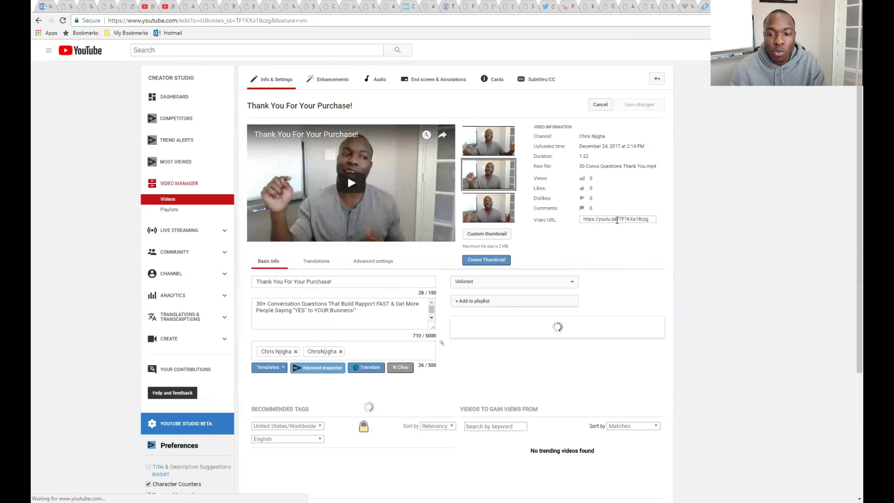
click(617, 219)
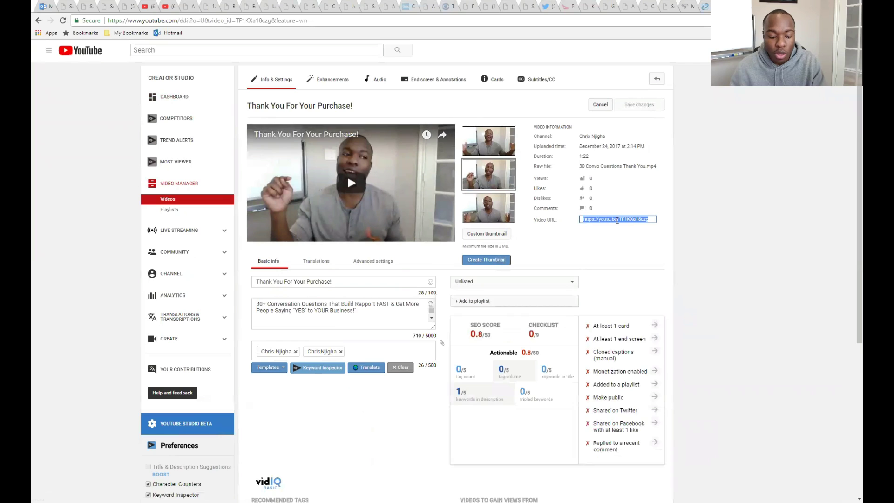
right_click(617, 221)
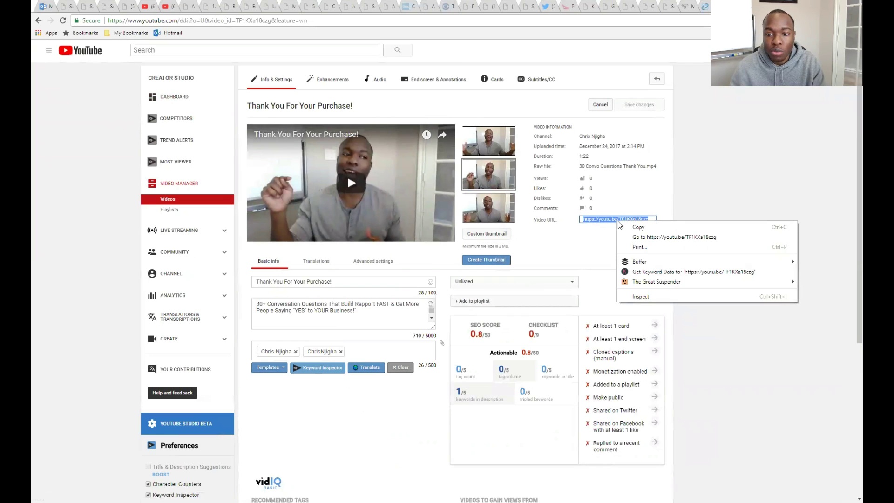
click(633, 232)
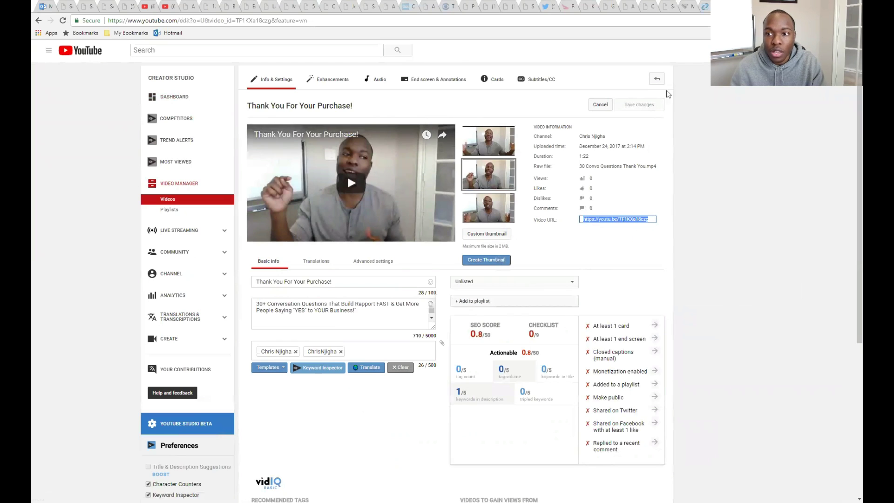
click(715, 7)
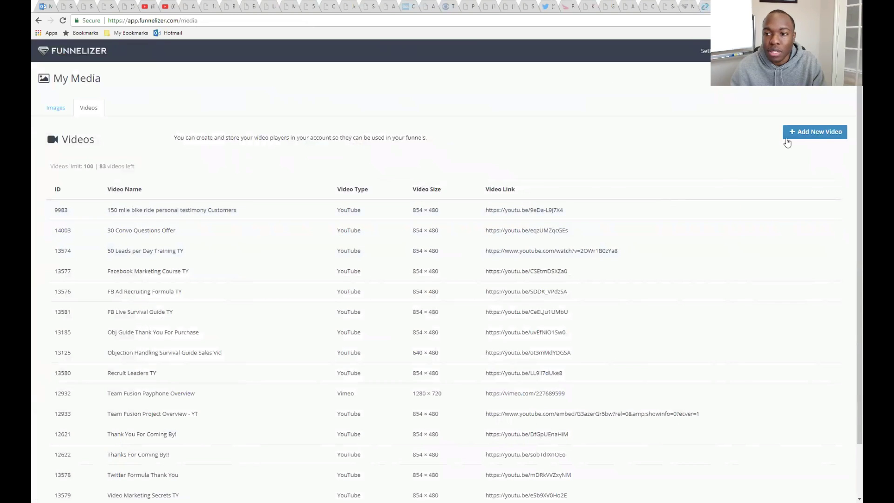
Step: Add a video named 'Test 1' with the pasted youtu.be link and save it, getting a 500 error
click(808, 137)
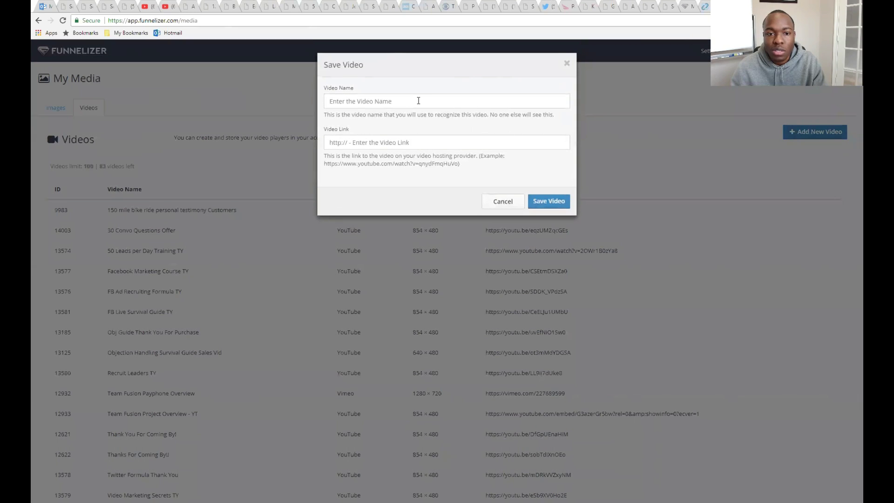
click(413, 101)
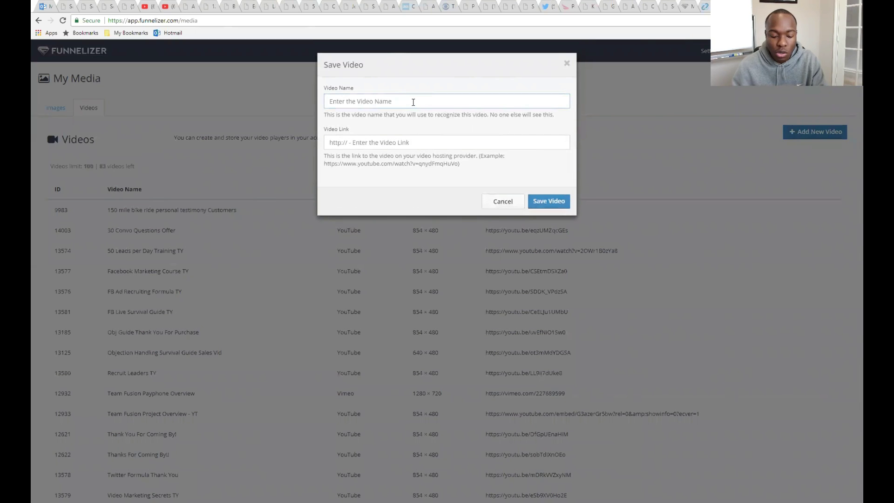
text(Test 1)
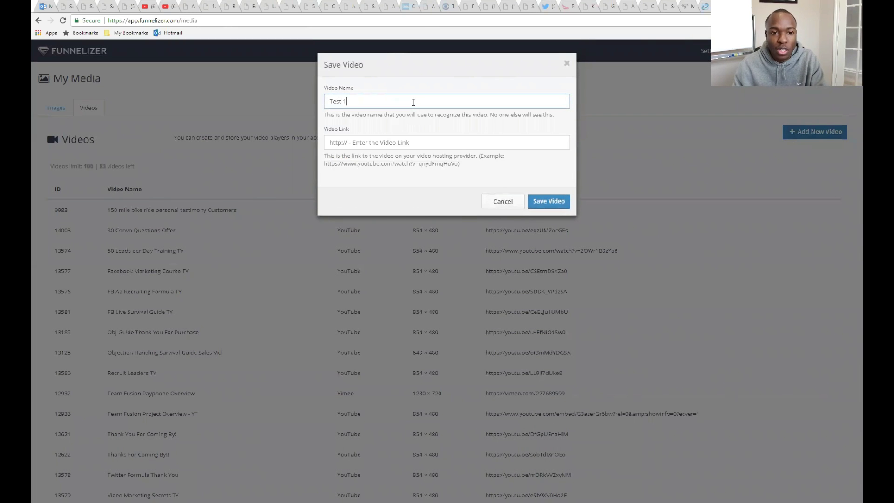
key(Tab)
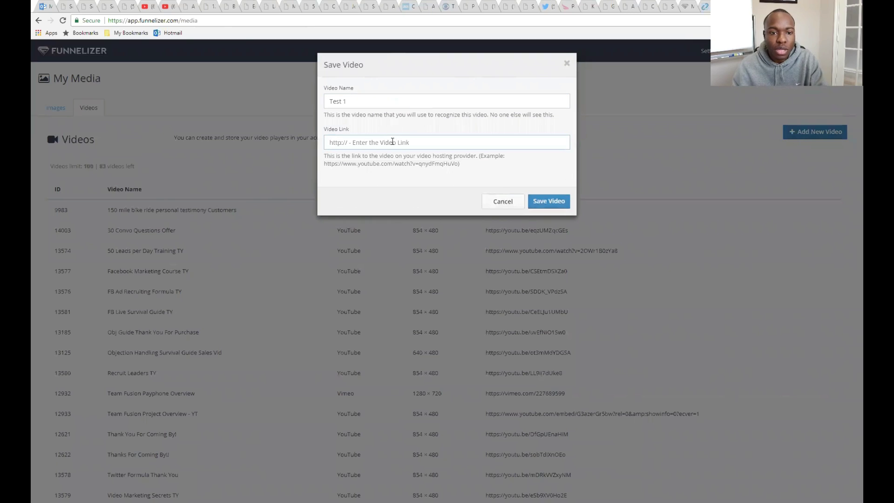
right_click(386, 142)
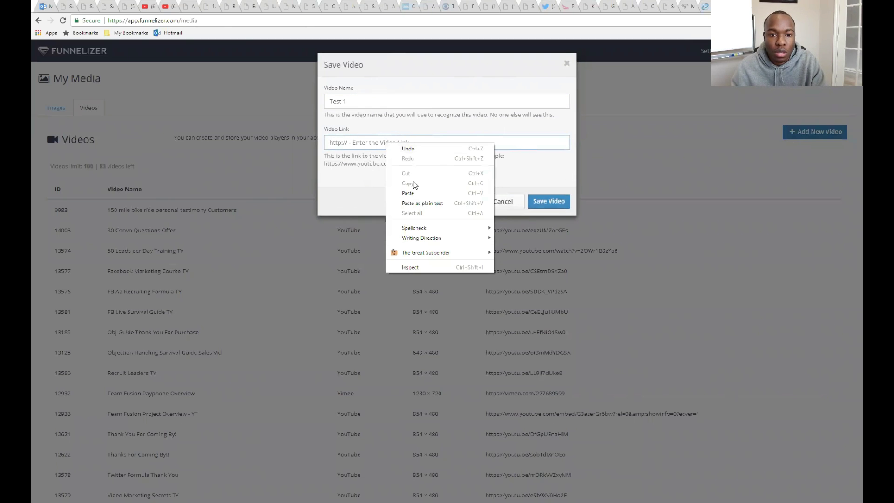
click(415, 195)
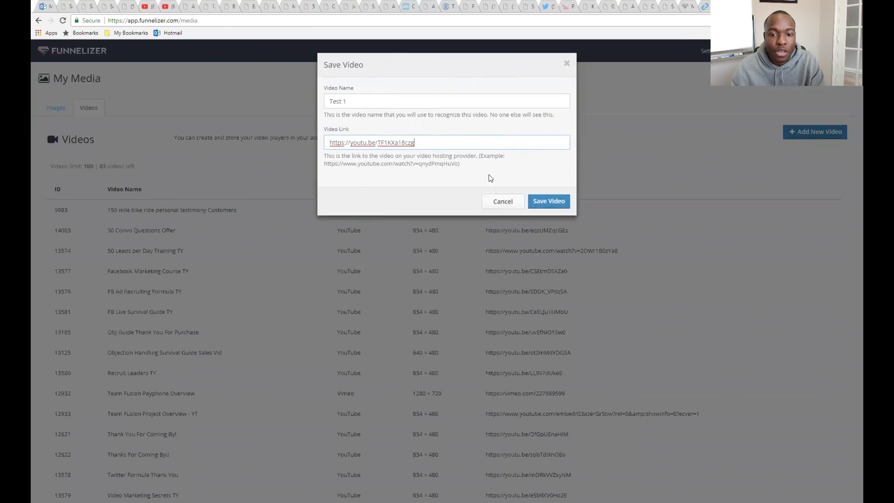
click(546, 205)
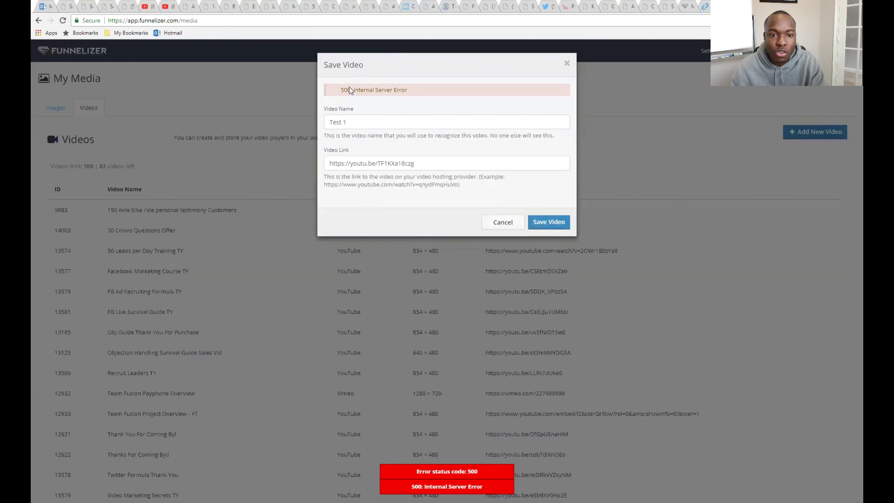
click(350, 90)
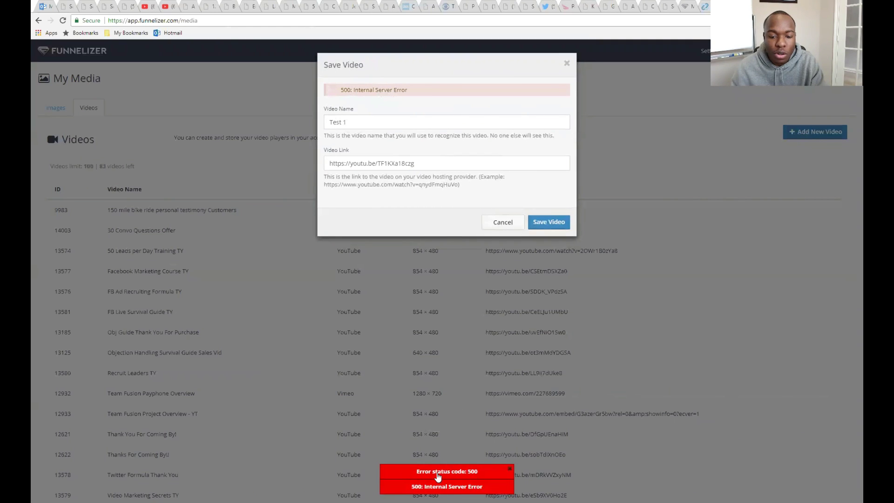
Step: Dismiss the red error toast, leaving the 500 error on the 'Test 1' Save Video form
click(437, 475)
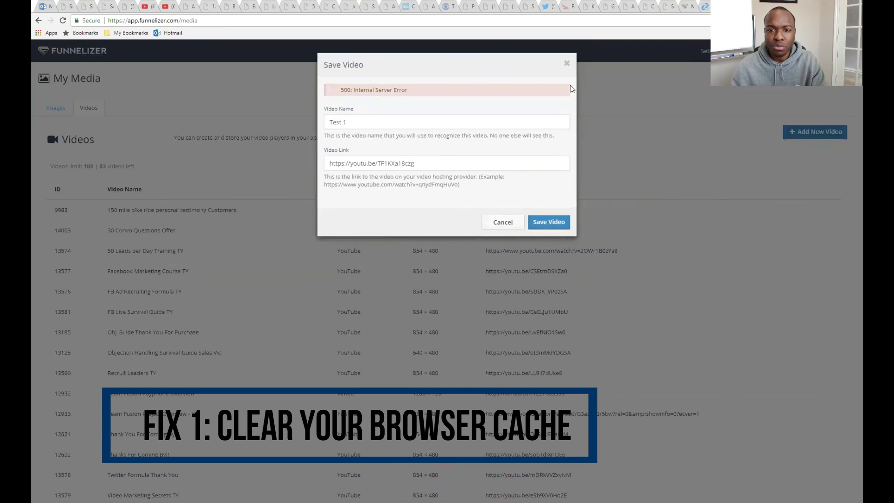
Step: Close the Save Video dialog and open Chrome's settings from the main menu
click(566, 64)
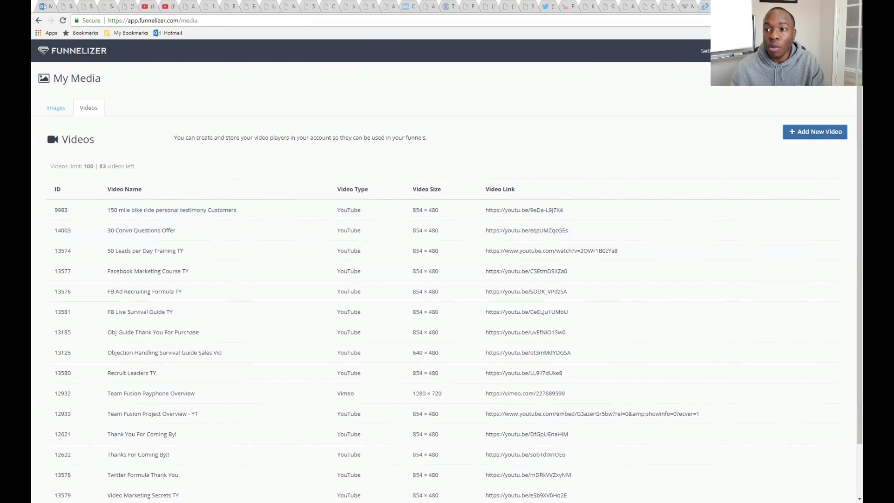
key(alt+f)
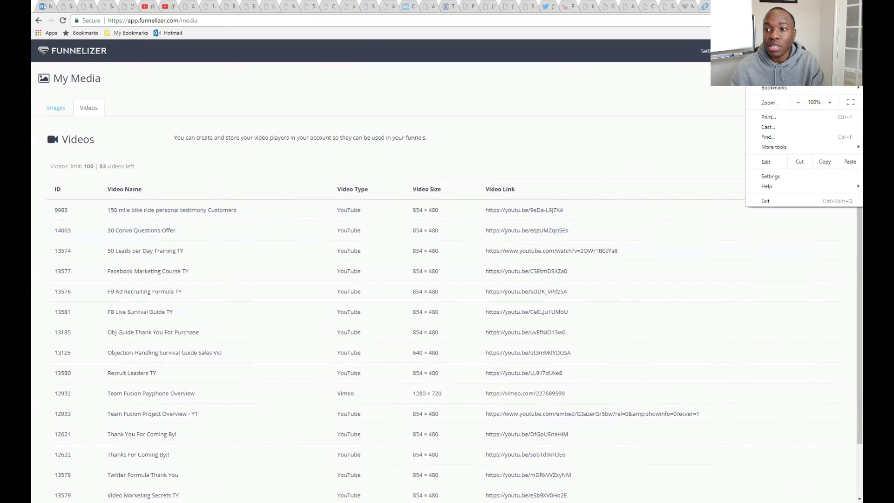
click(768, 176)
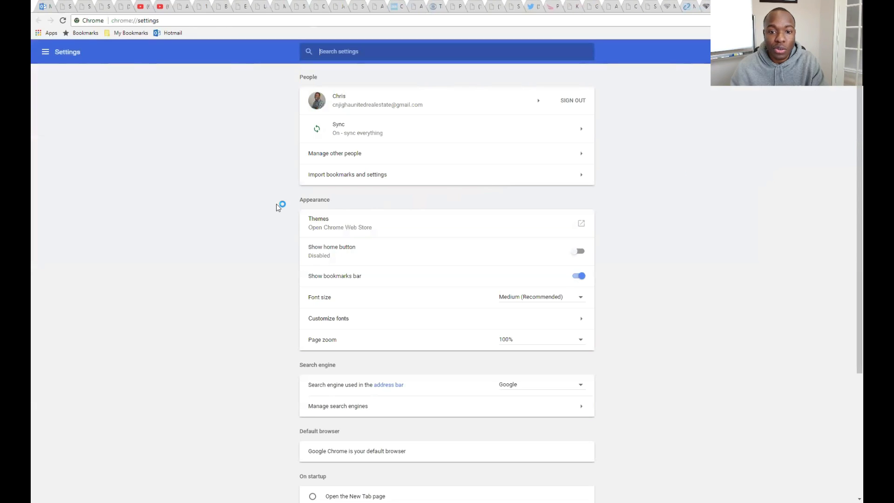
Step: Expand Chrome's Advanced settings and scroll to the Privacy section with Clear browsing data
scroll(275, 204, down, 4)
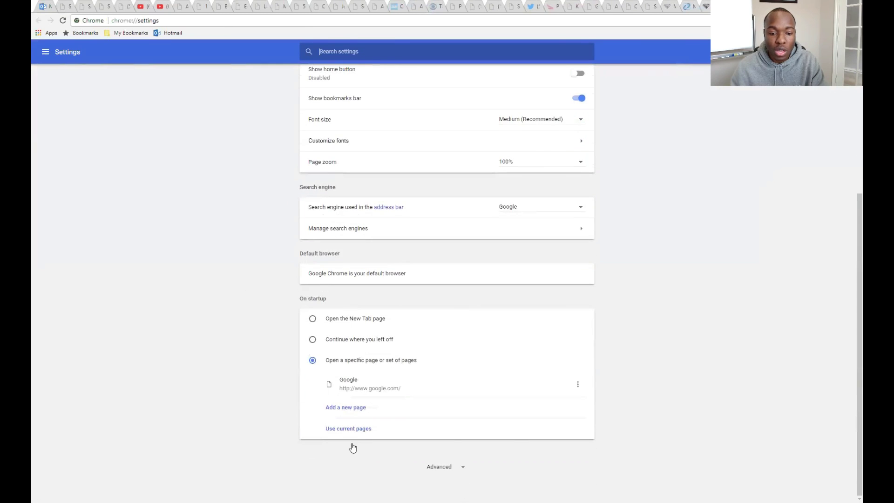
click(443, 470)
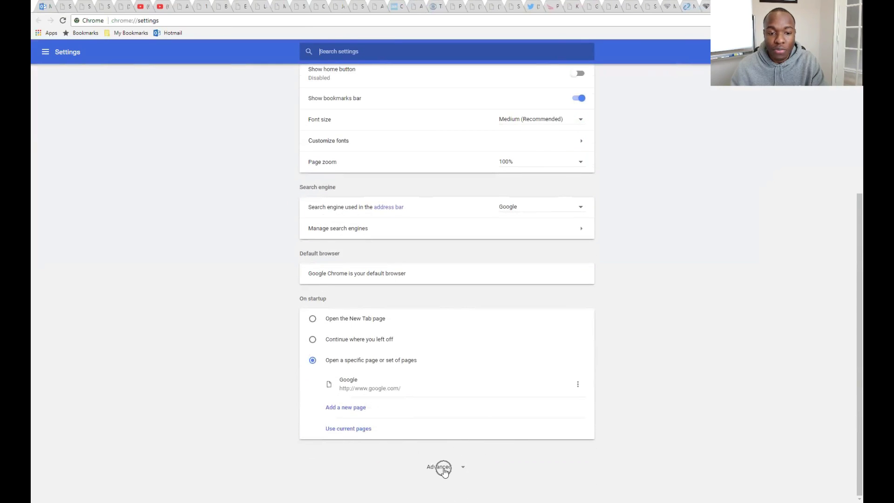
click(444, 470)
scroll(238, 333, down, 10)
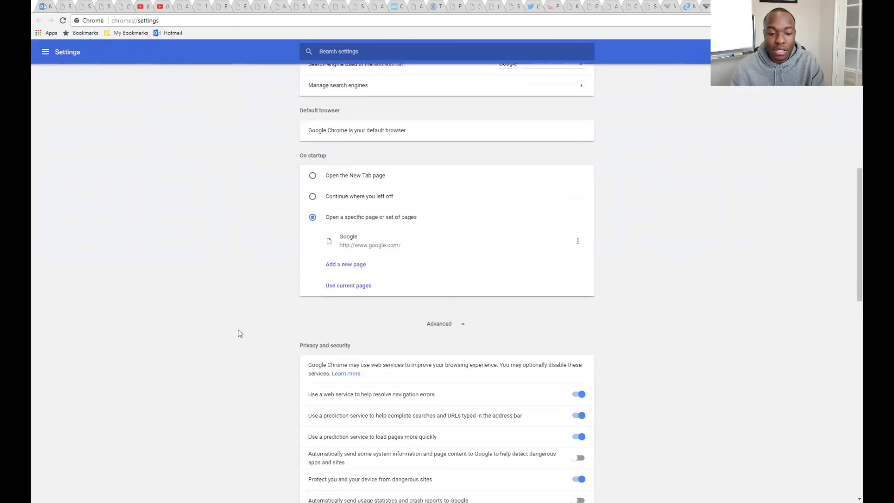
scroll(238, 333, down, 7)
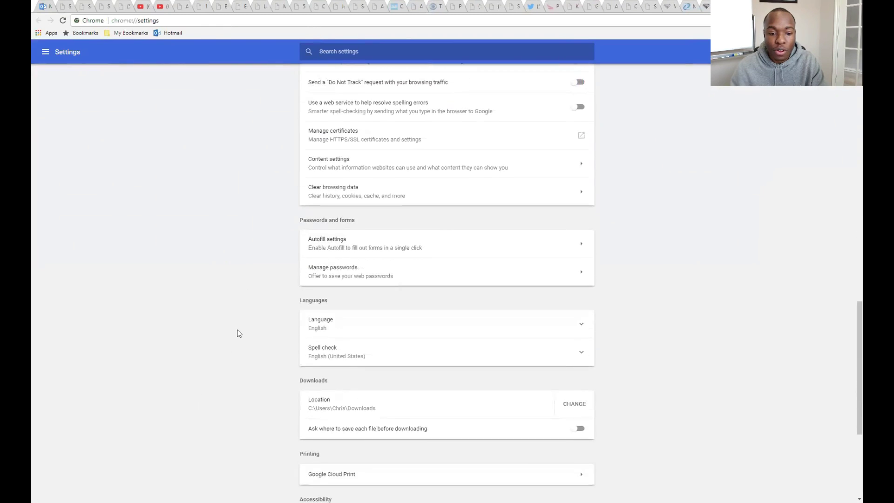
scroll(238, 334, down, 1)
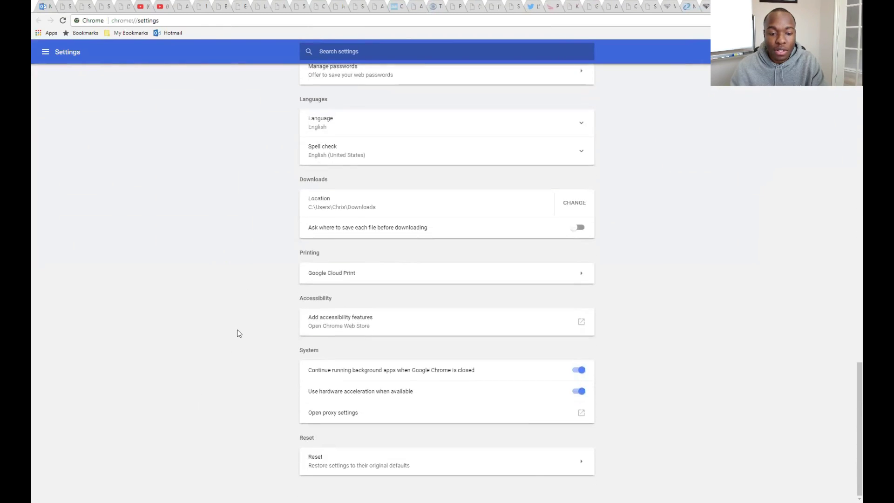
scroll(238, 334, up, 2)
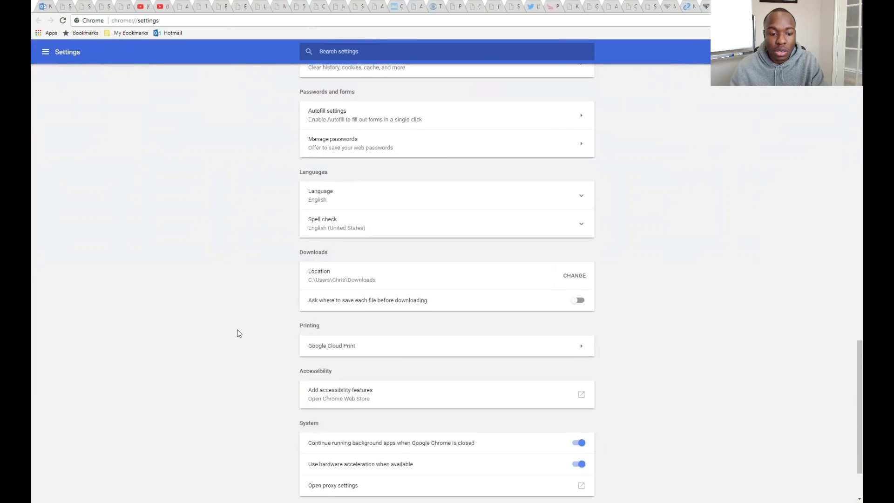
scroll(238, 334, up, 4)
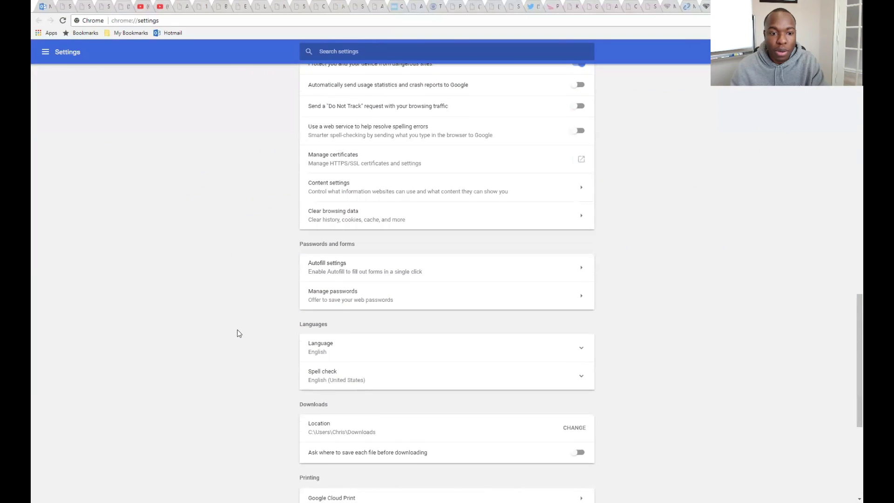
scroll(240, 334, up, 2)
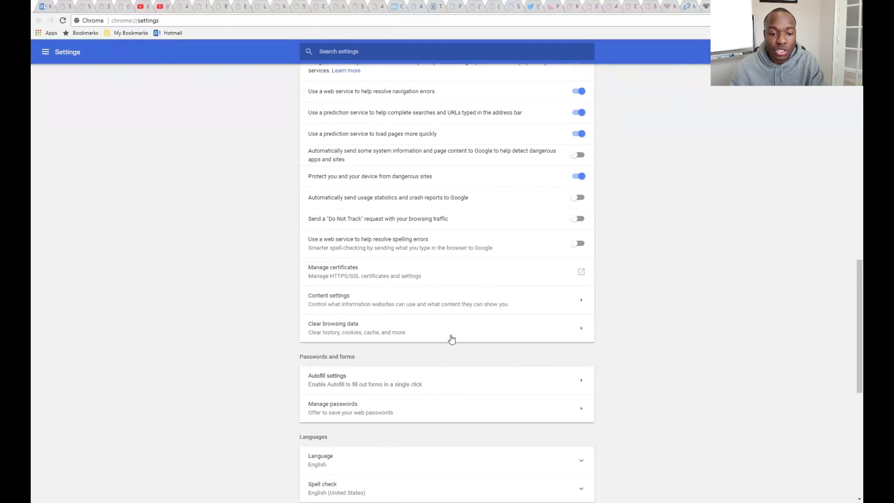
Step: Open Chrome's Clear browsing data dialog and close it without clearing anything
click(335, 331)
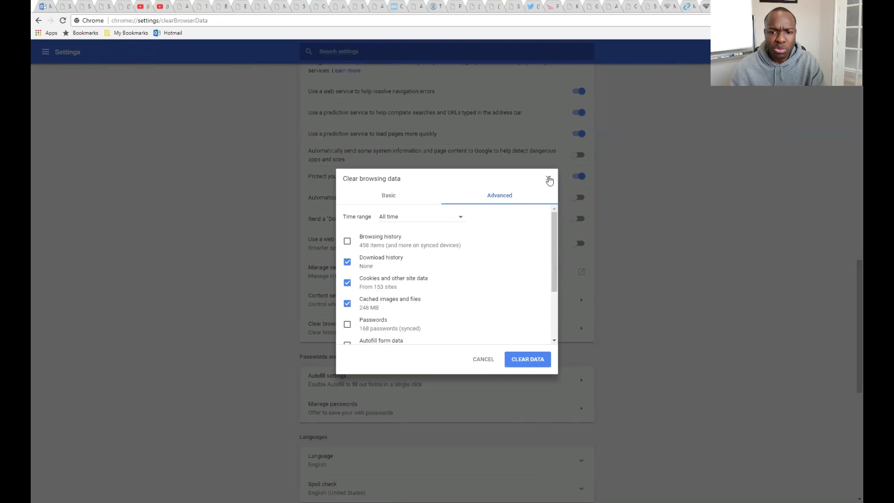
click(548, 180)
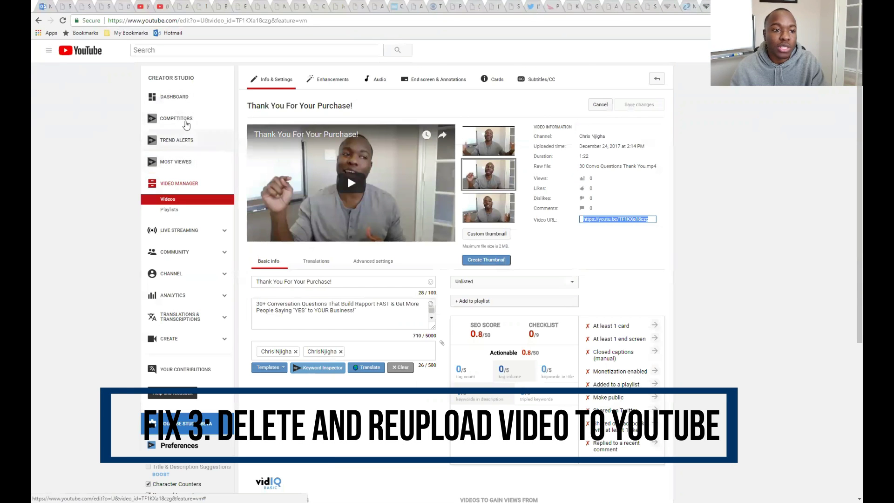
Step: Delete 'Thank You For Your Purchase!' from Video Manager, leaving 148 videos
click(172, 200)
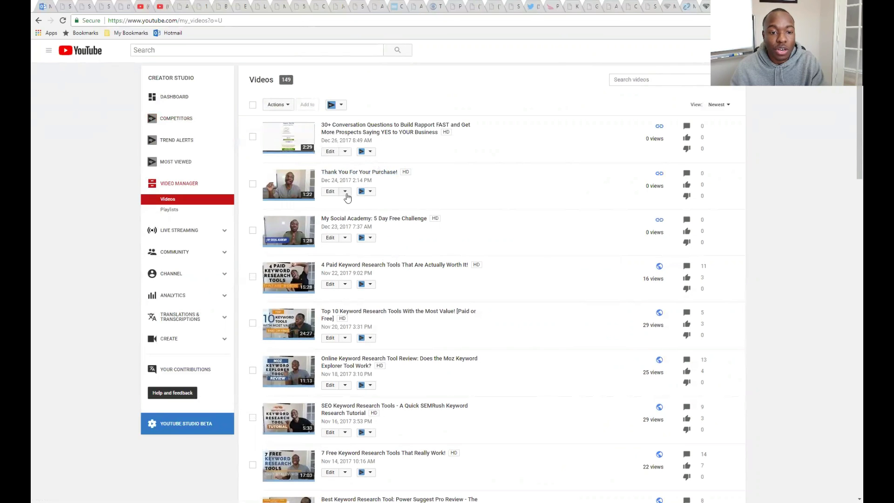
click(345, 195)
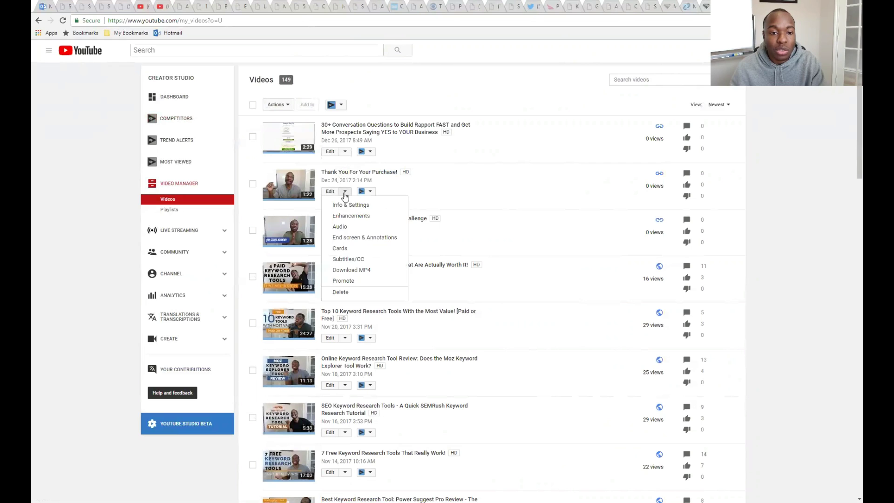
click(348, 292)
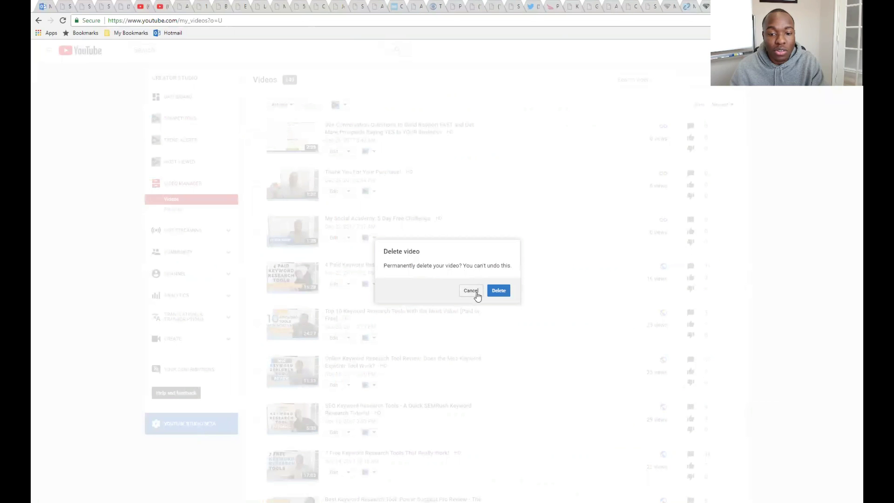
click(497, 291)
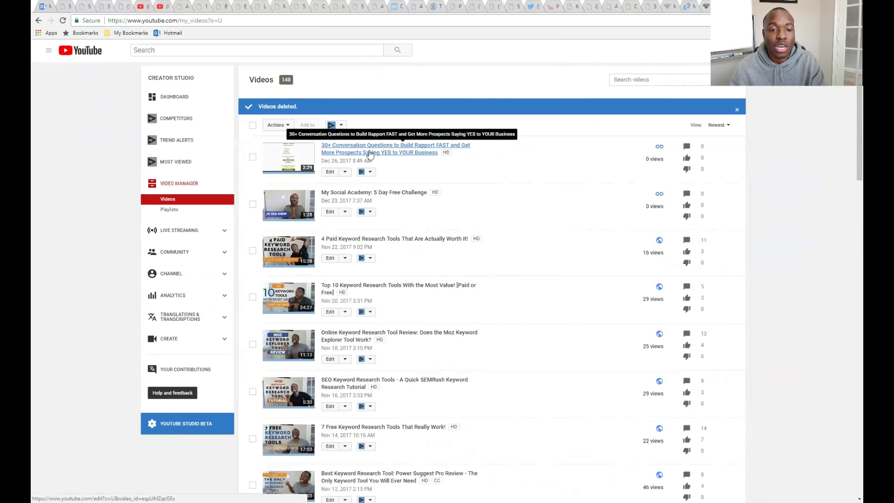
Step: Copy the full URL of '30+ Conversation Questions' from Info & Settings, then return to Funnelizer
click(344, 172)
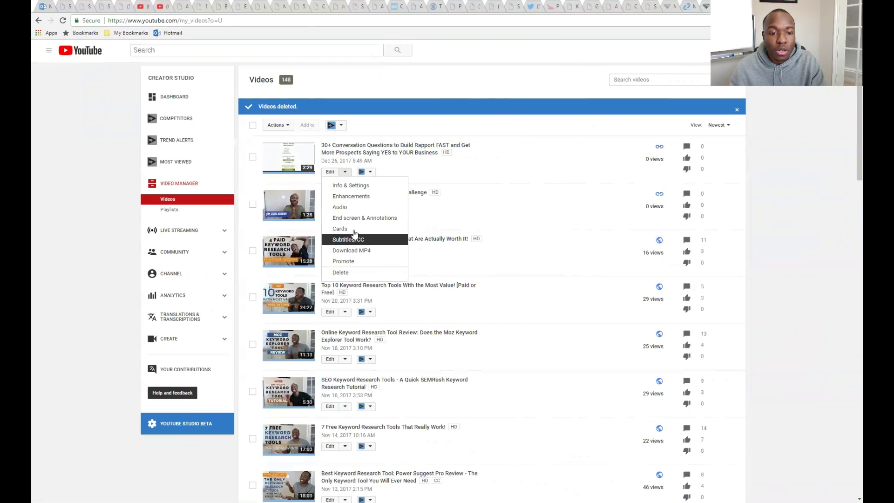
click(356, 187)
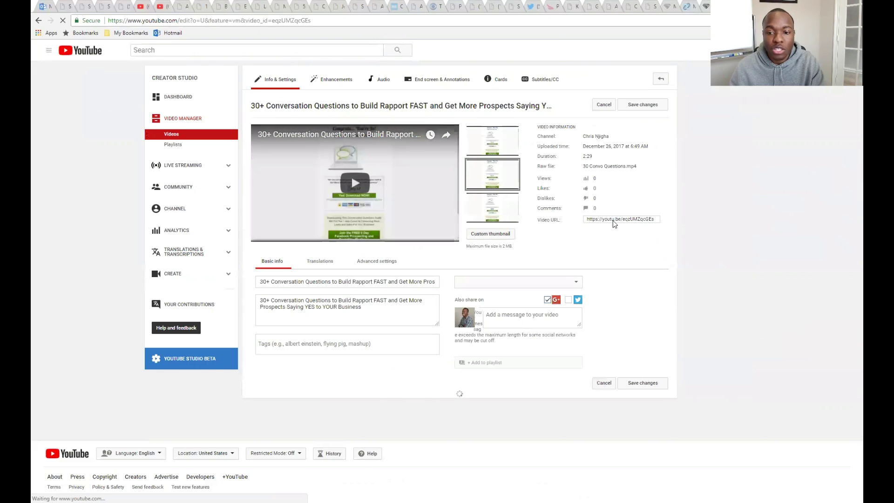
click(613, 222)
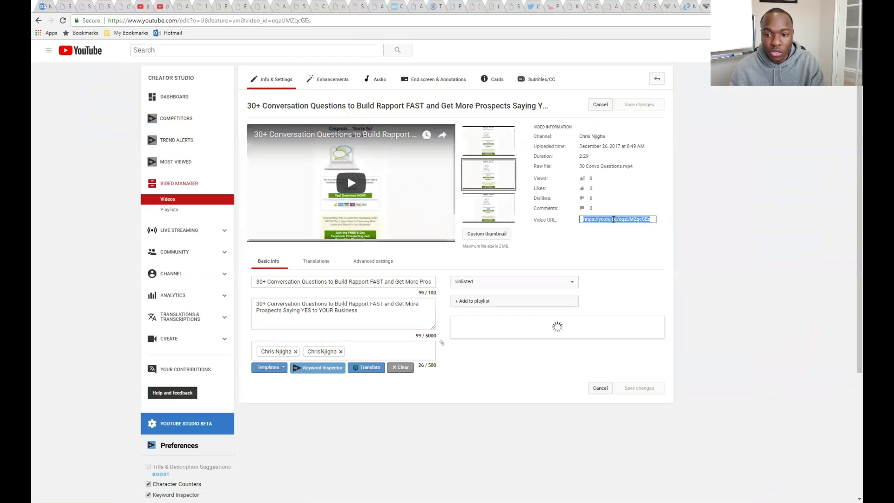
right_click(613, 222)
click(643, 228)
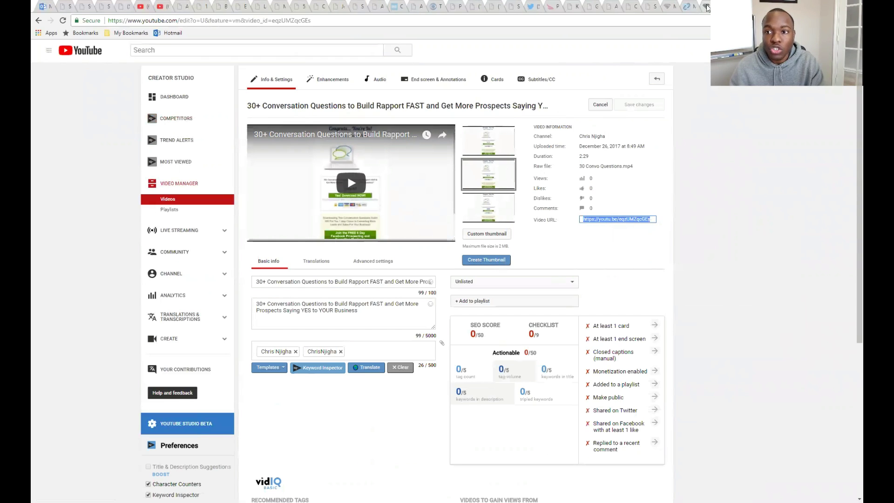
click(706, 7)
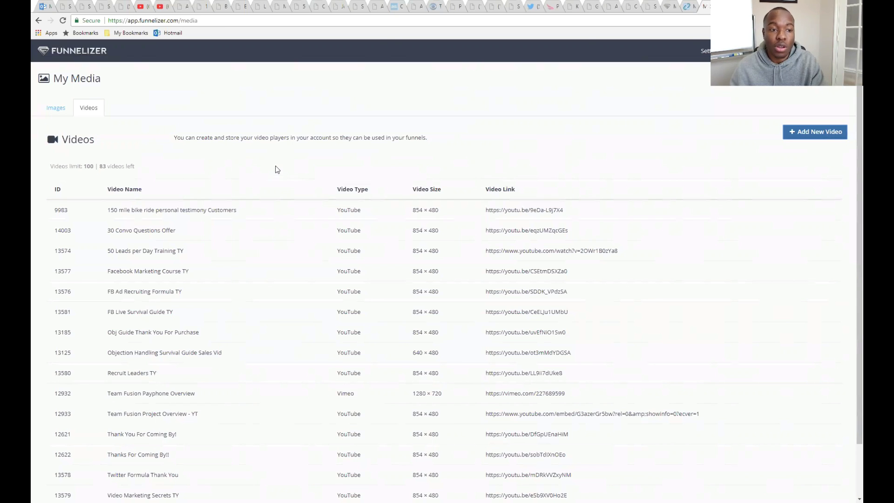
click(804, 135)
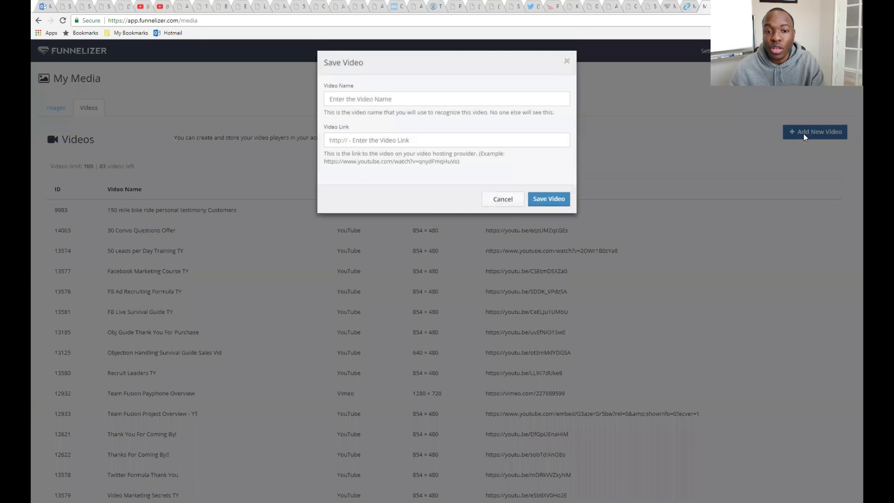
click(414, 99)
text(T)
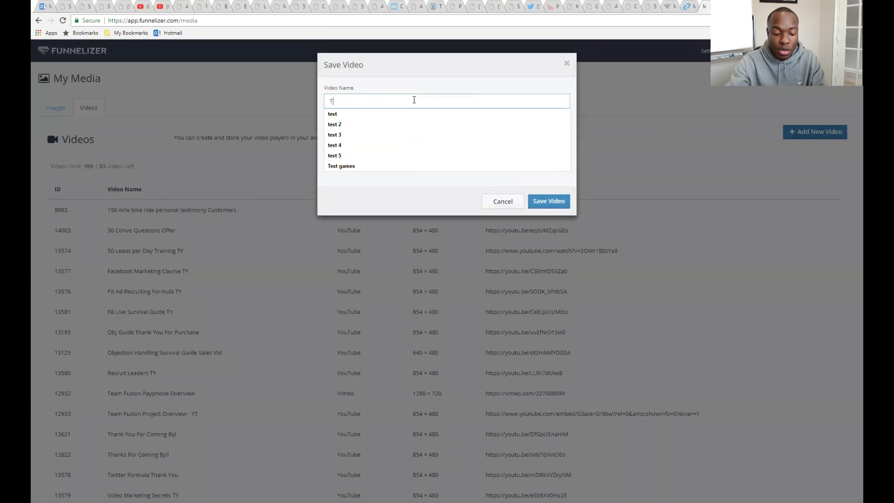
text(est 2)
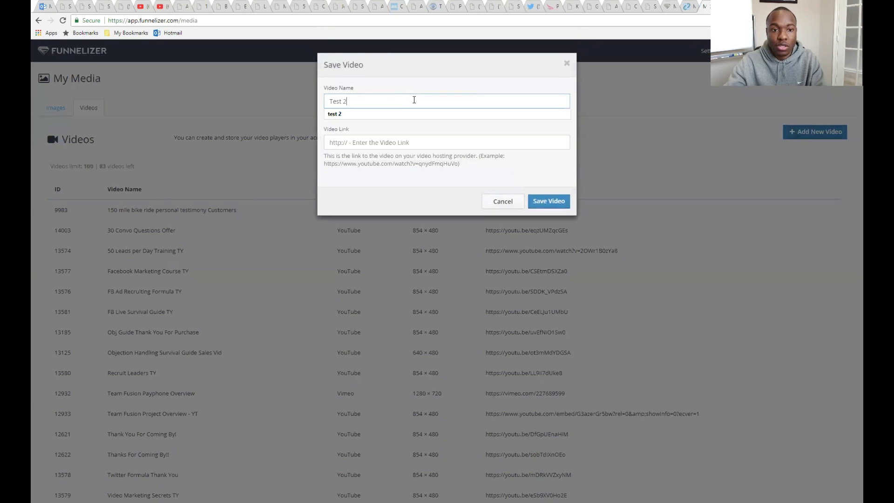
key(Tab)
right_click(367, 145)
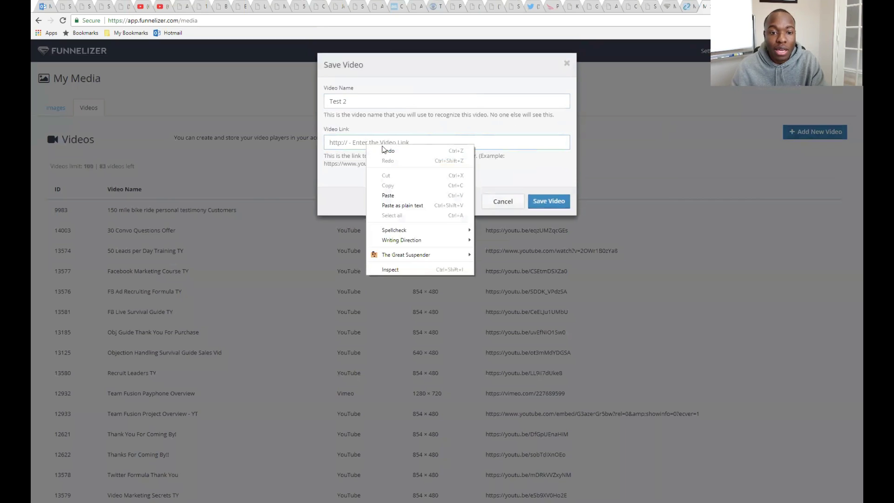
click(395, 196)
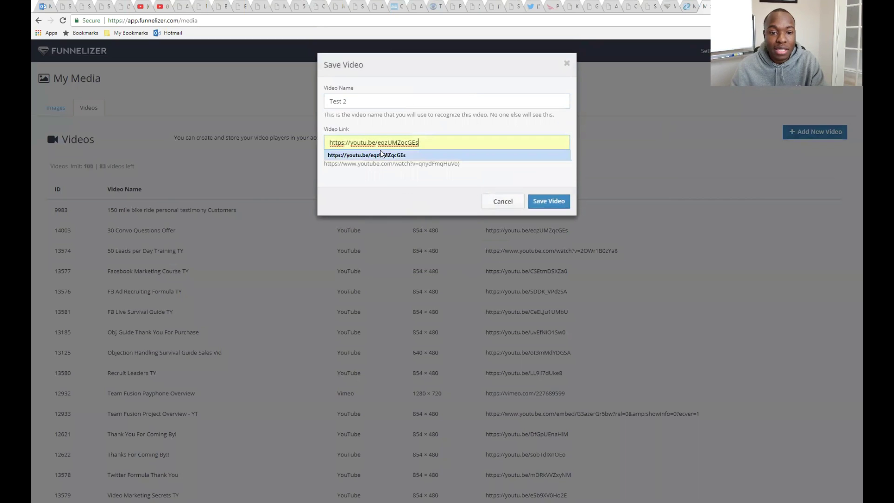
click(468, 173)
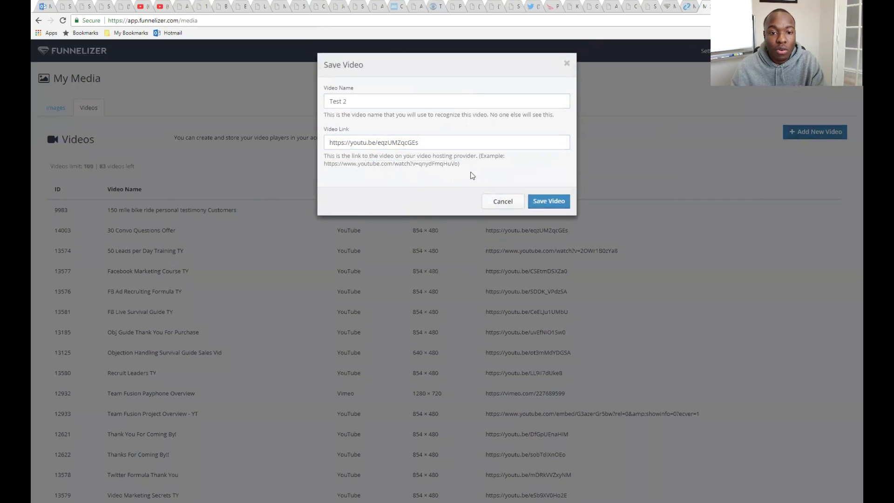
click(546, 203)
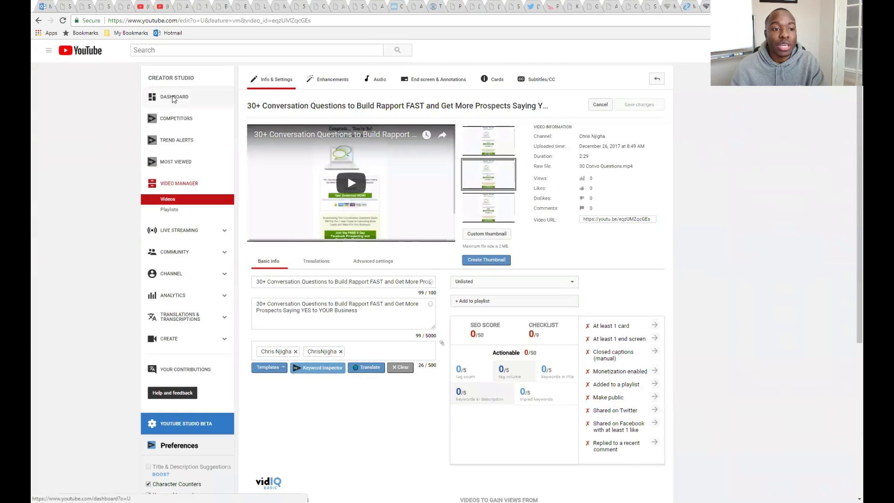
Step: Switch to the Creator Studio Dashboard showing recent videos, analytics and comments
click(173, 98)
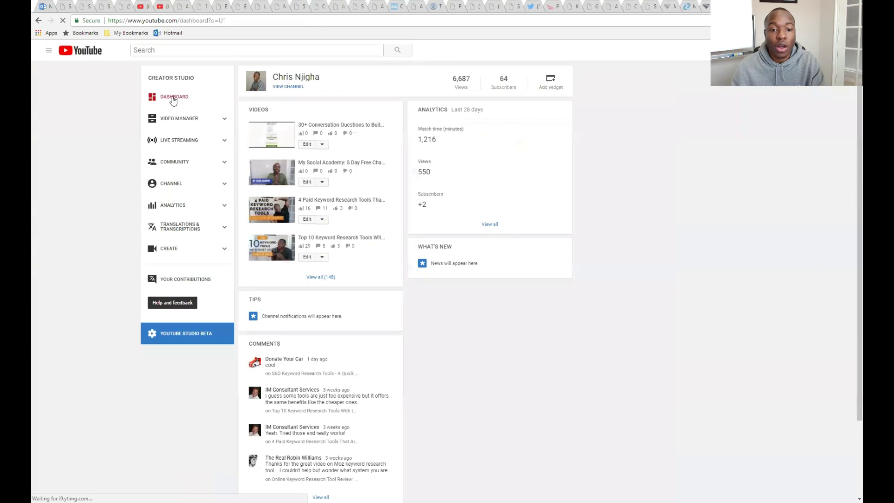